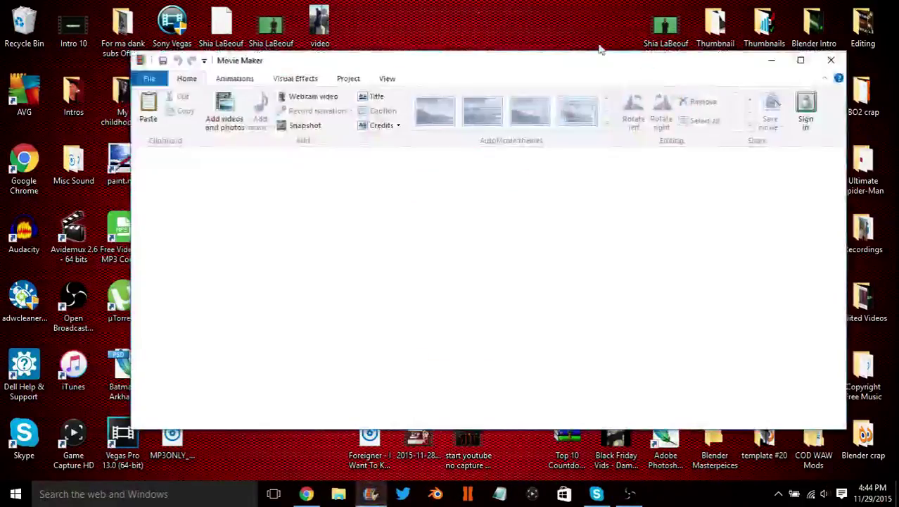
Add the video clip to the movie project and browse the save-movie presets list.
drag(320, 27, 484, 221)
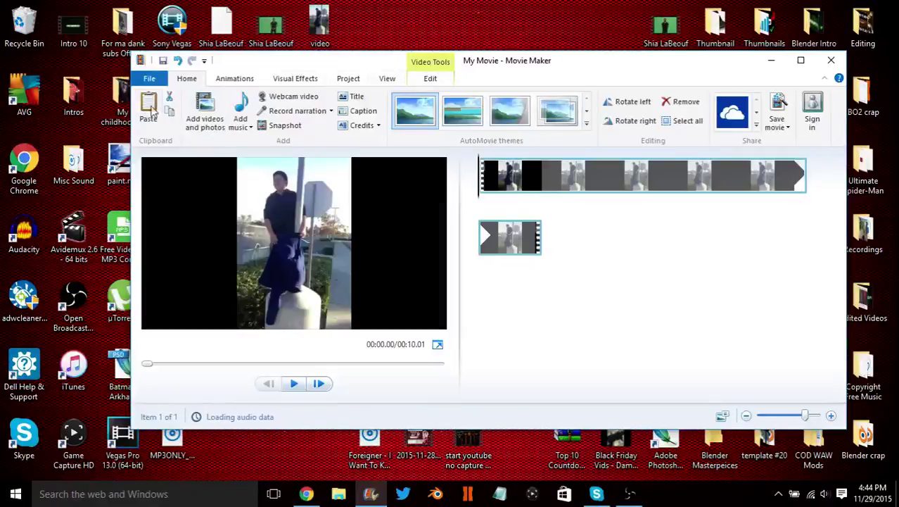
click(144, 79)
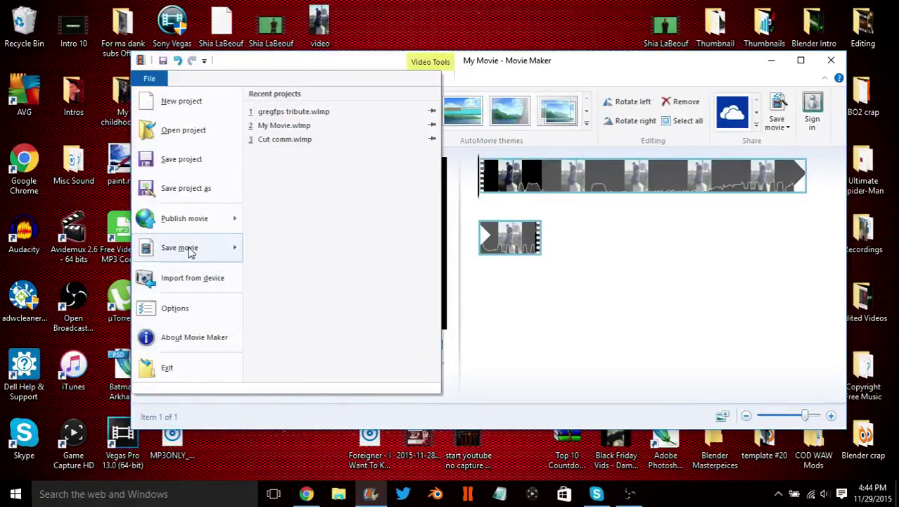
mouse_move(190, 249)
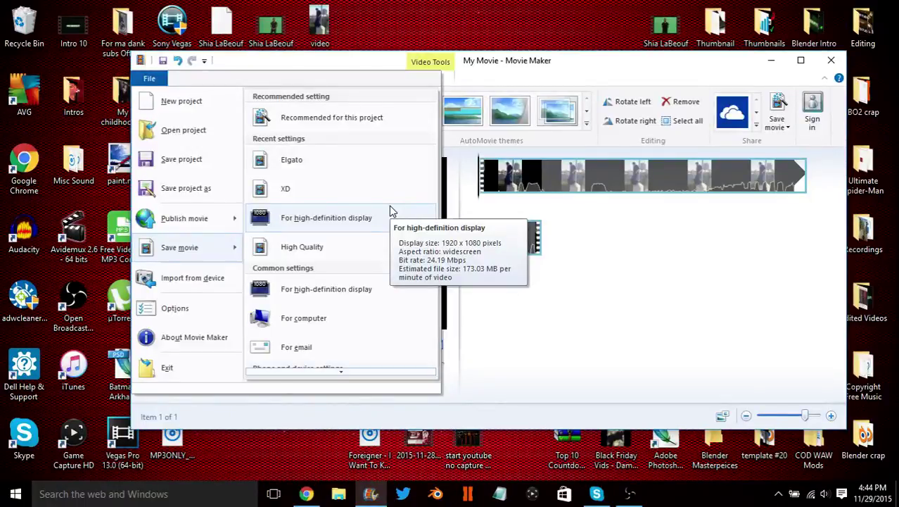
scroll(412, 230, down, 5)
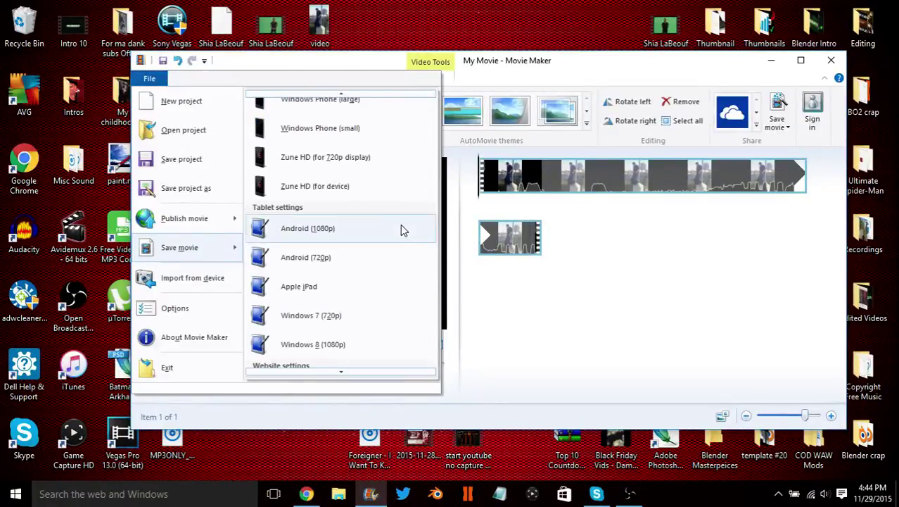
scroll(402, 225, up, 5)
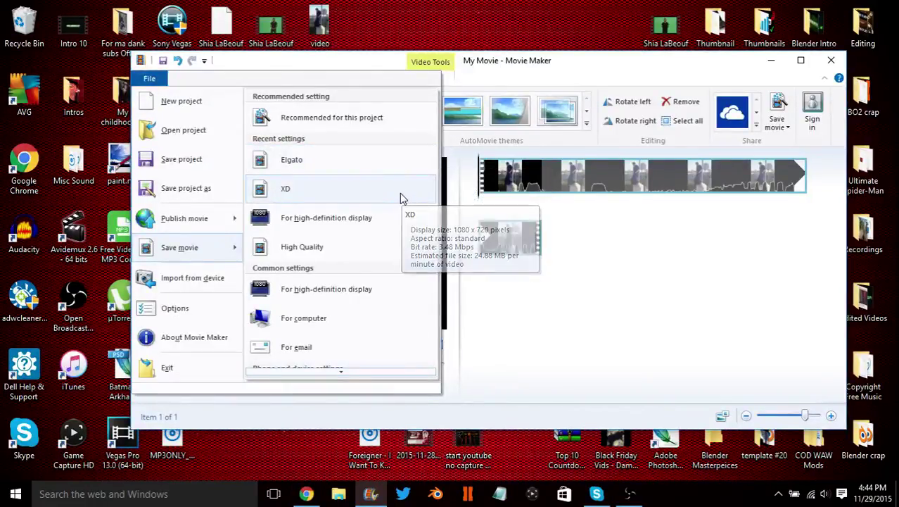
click(649, 307)
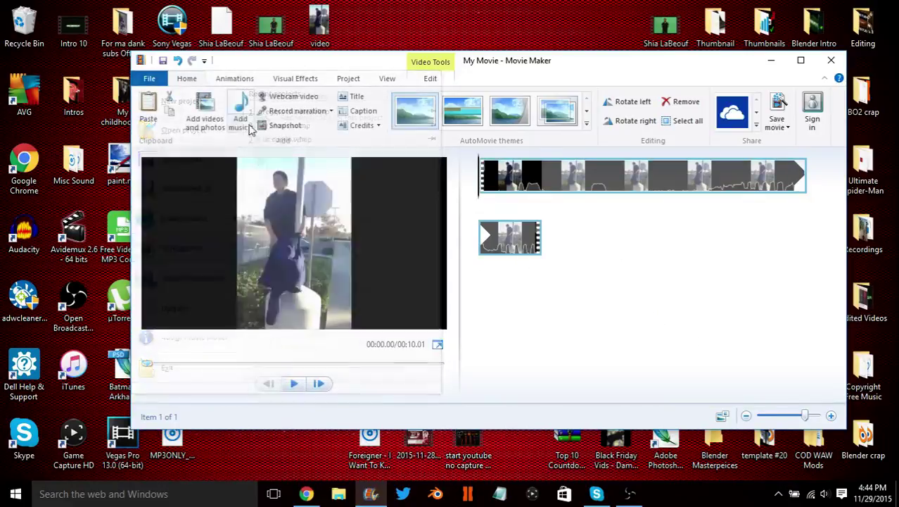
Reopen the Save movie presets, scrolled down to Custom settings and 'Create custom setting...'.
click(149, 78)
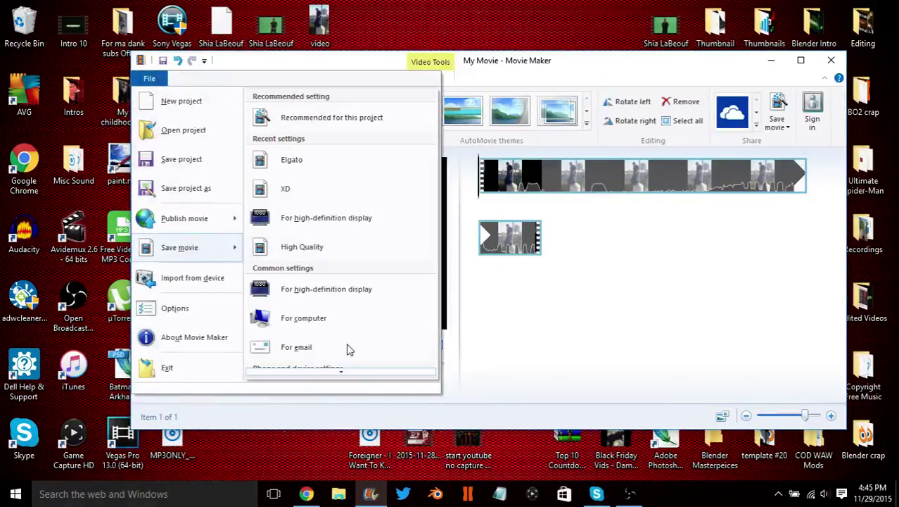
mouse_move(353, 373)
scroll(374, 307, up, 5)
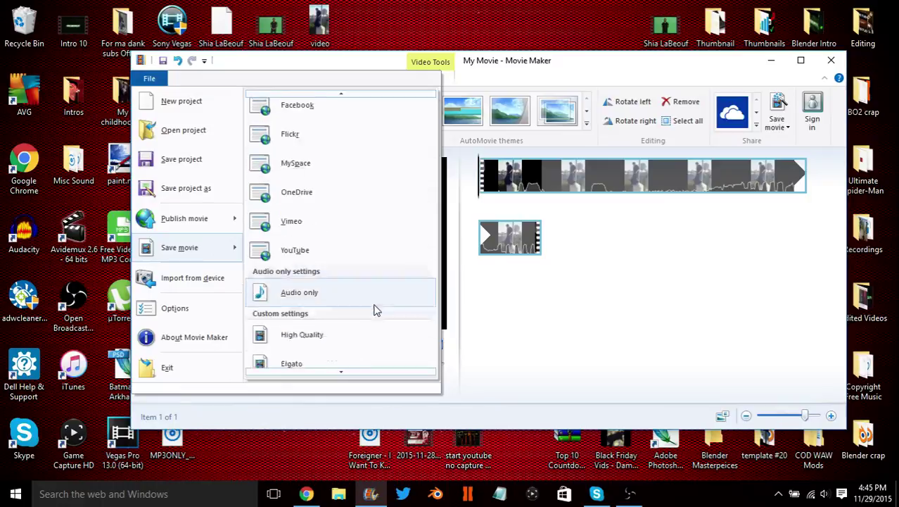
scroll(358, 366, down, 5)
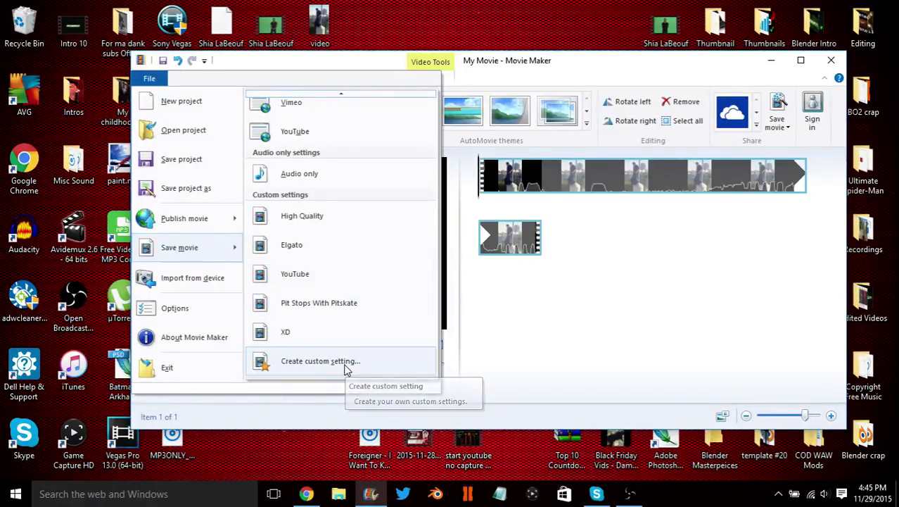
Start a new custom setting named 'YouTube' with a 1920 x 1080 resolution.
click(345, 365)
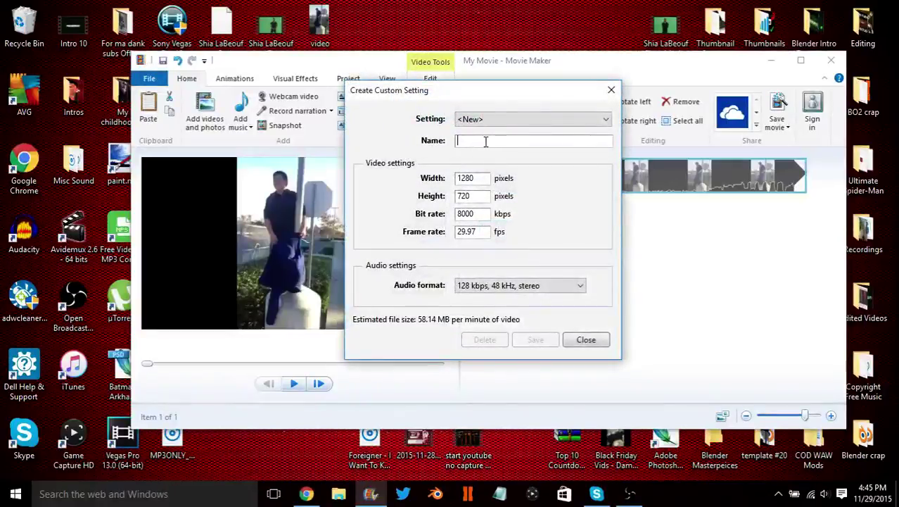
text(You)
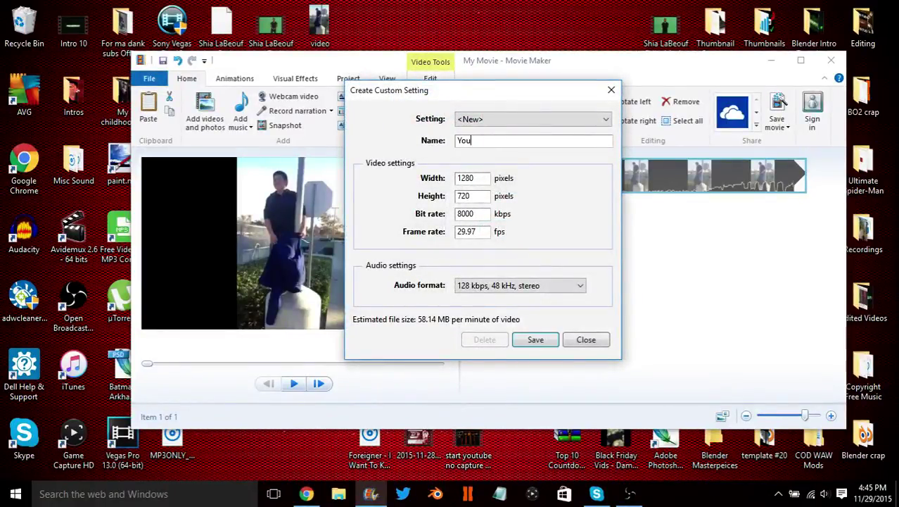
text(Tube)
key(Tab)
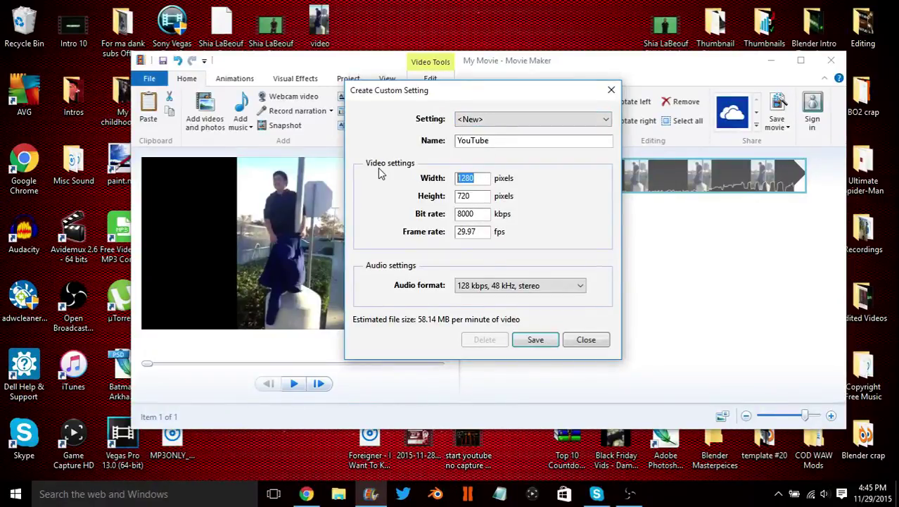
key(End)
key(BackSpace)
key(BackSpace)
key(BackSpace)
key(BackSpace)
key(BackSpace)
key(BackSpace)
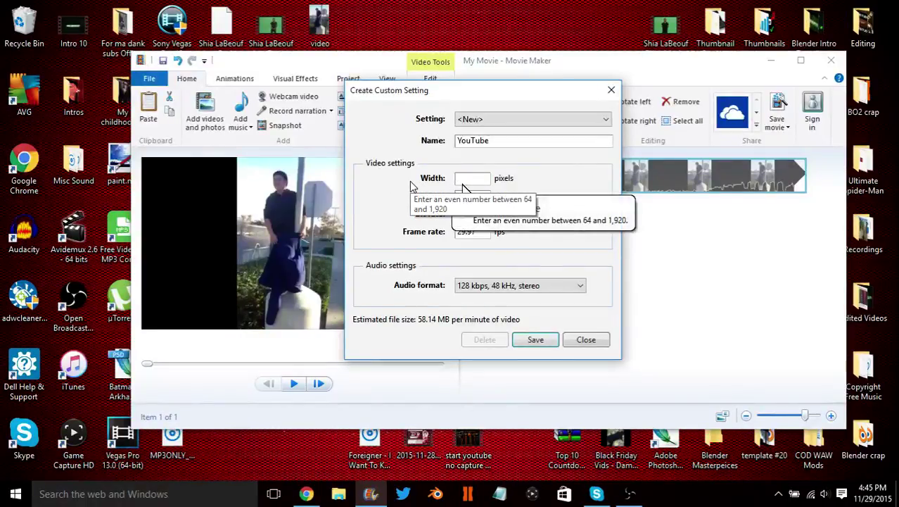
text(1920)
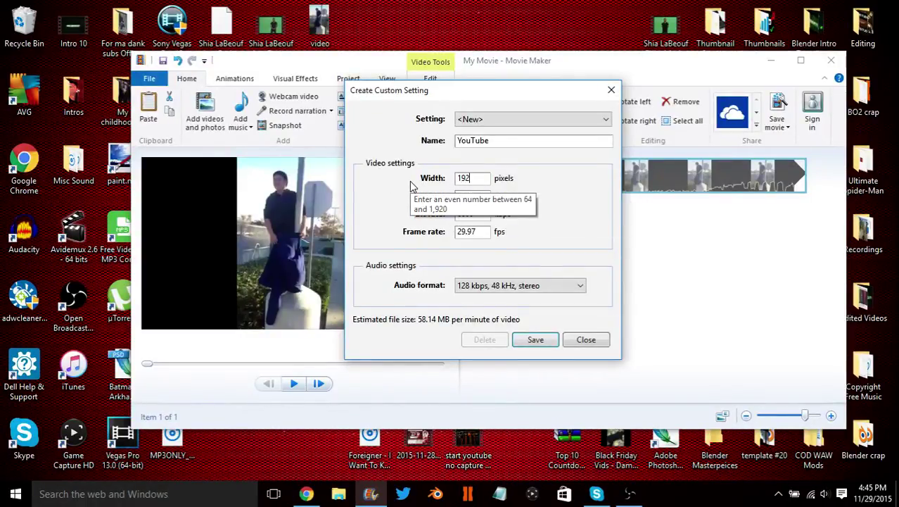
key(Tab)
key(BackSpace)
key(BackSpace)
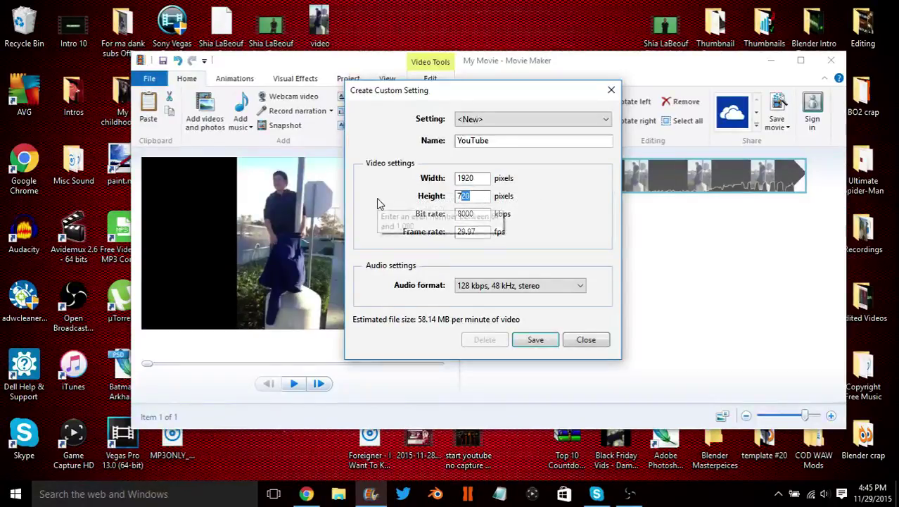
text(1080)
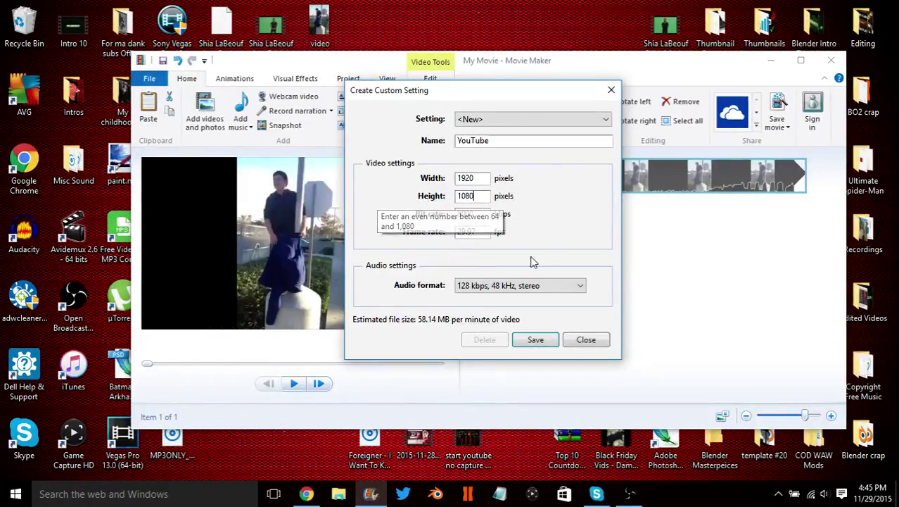
key(Tab)
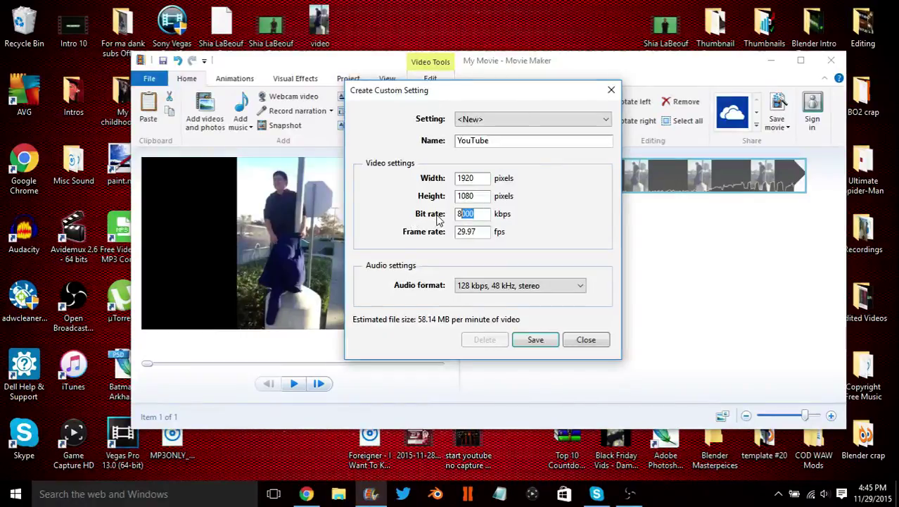
Set bit rate 24000 kbps, frame rate 59.94 fps, and audio 128 kbps, 48 kHz stereo.
key(BackSpace)
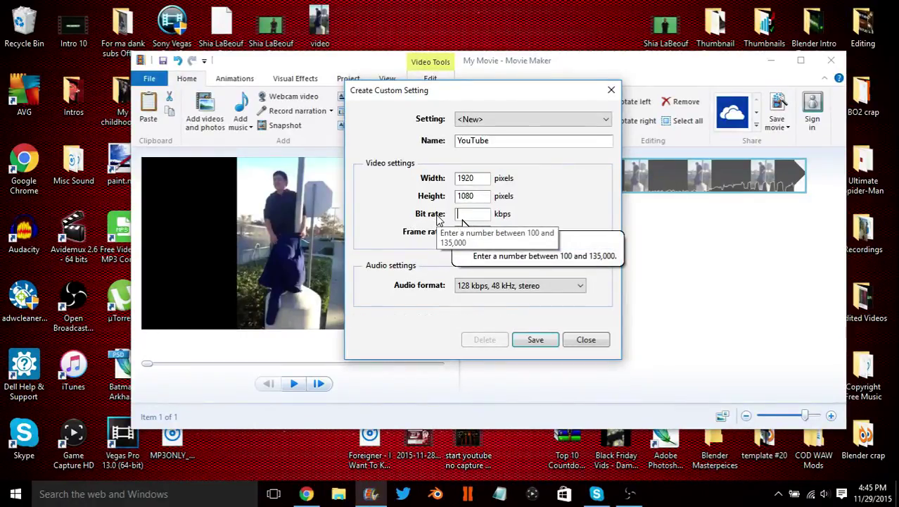
text(24000)
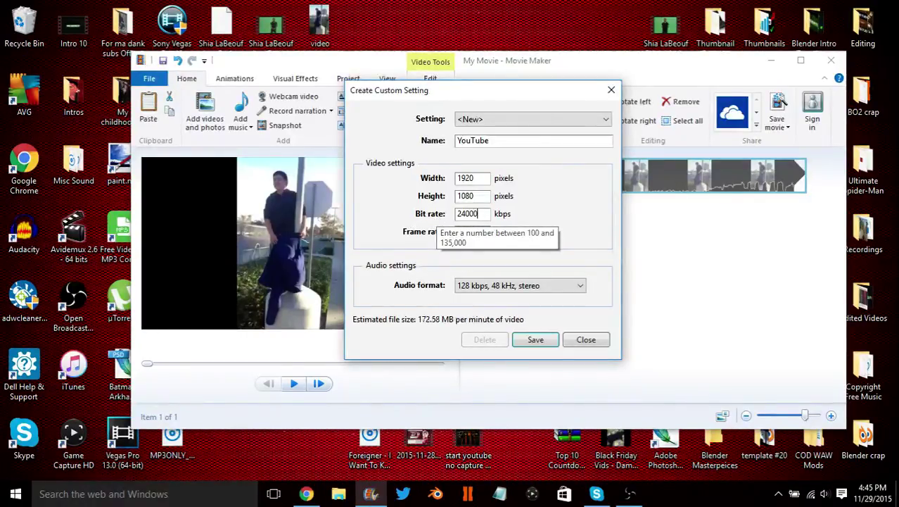
drag(477, 237, 384, 235)
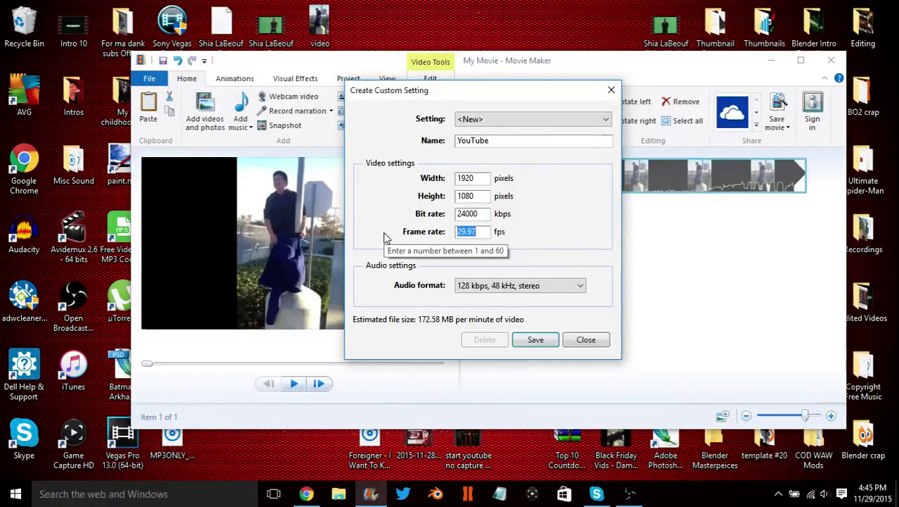
text(60)
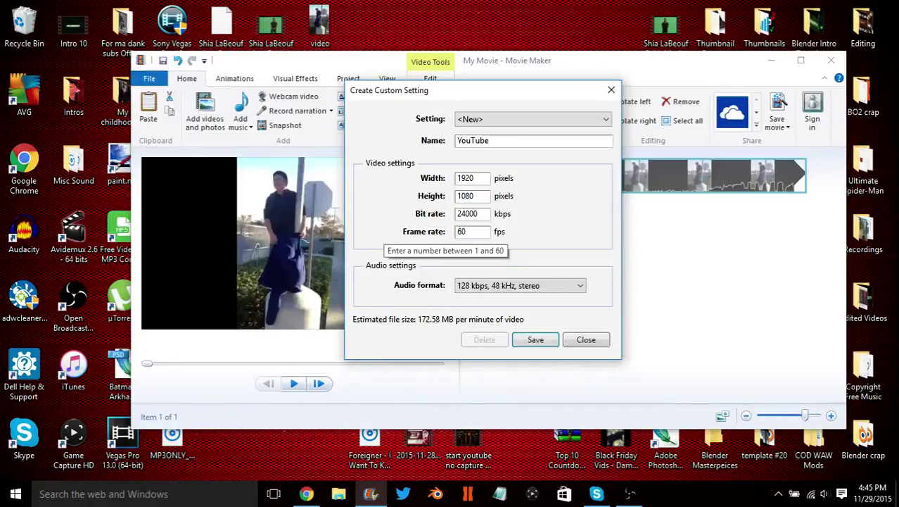
key(BackSpace)
key(BackSpace)
text(59)
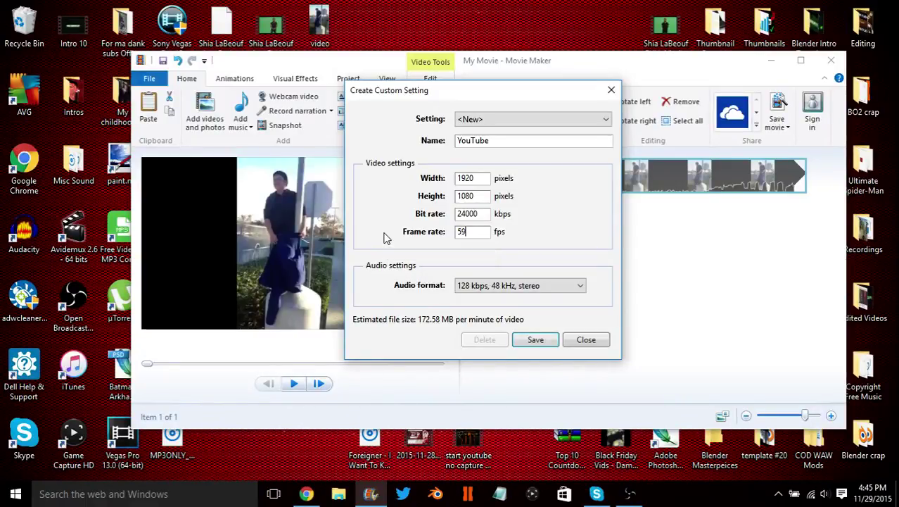
text(.94)
click(552, 291)
click(553, 253)
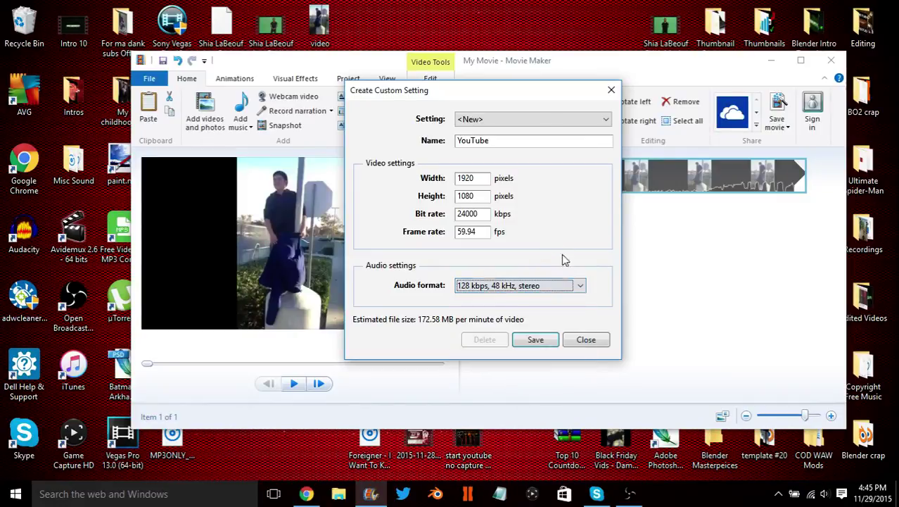
Save the setting as the YouTube profile in Video Profiles and close the editor.
click(552, 340)
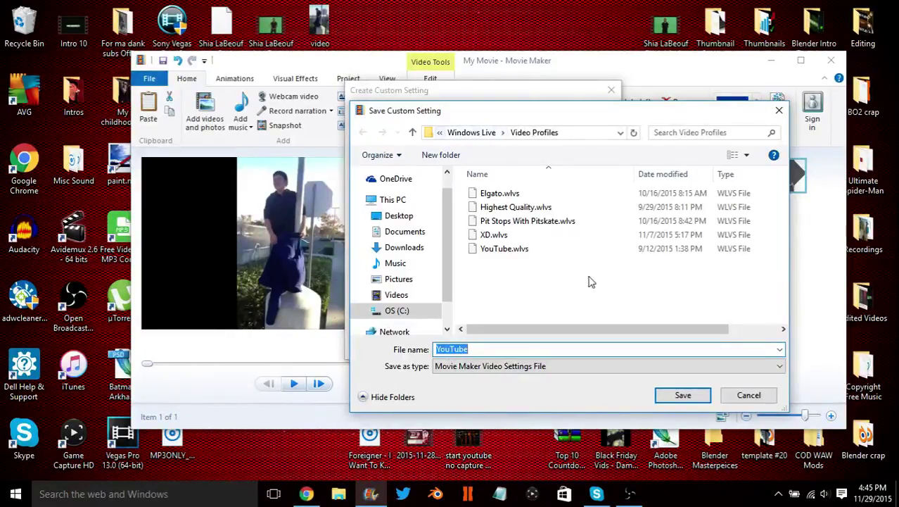
click(550, 347)
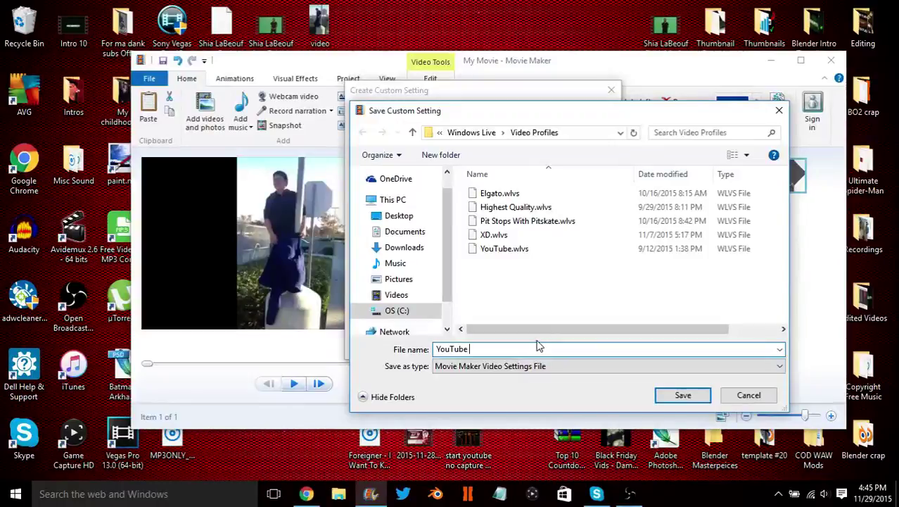
text(thn)
click(675, 393)
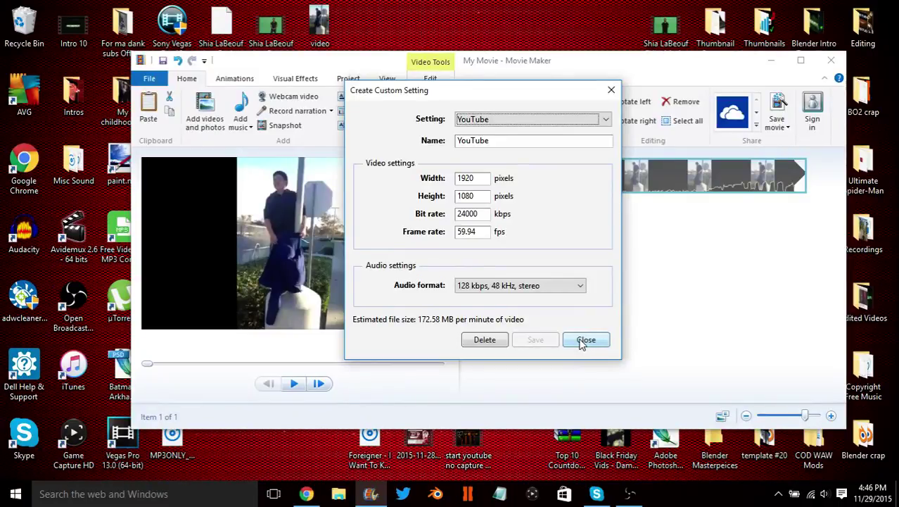
click(585, 340)
Check the Save movie presets list for the new 1920 x 1080 YouTube custom entry.
click(150, 78)
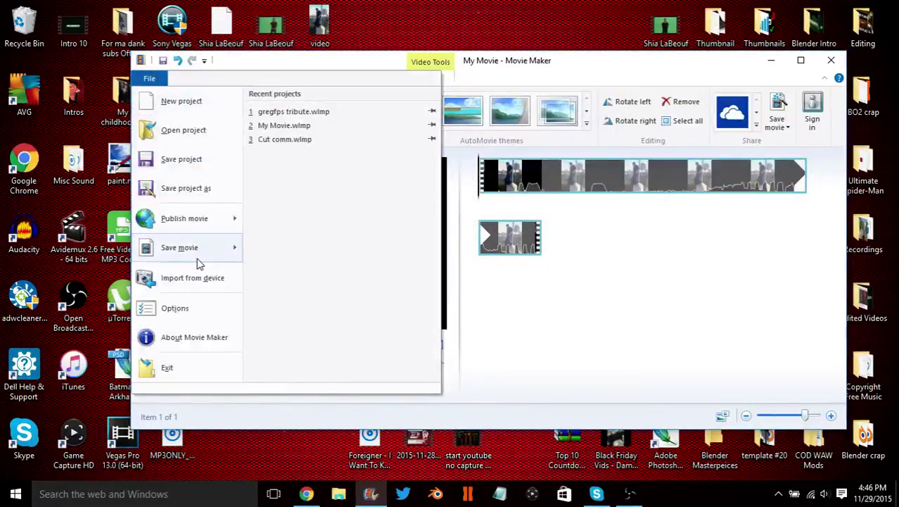
mouse_move(197, 263)
scroll(338, 209, down, 2)
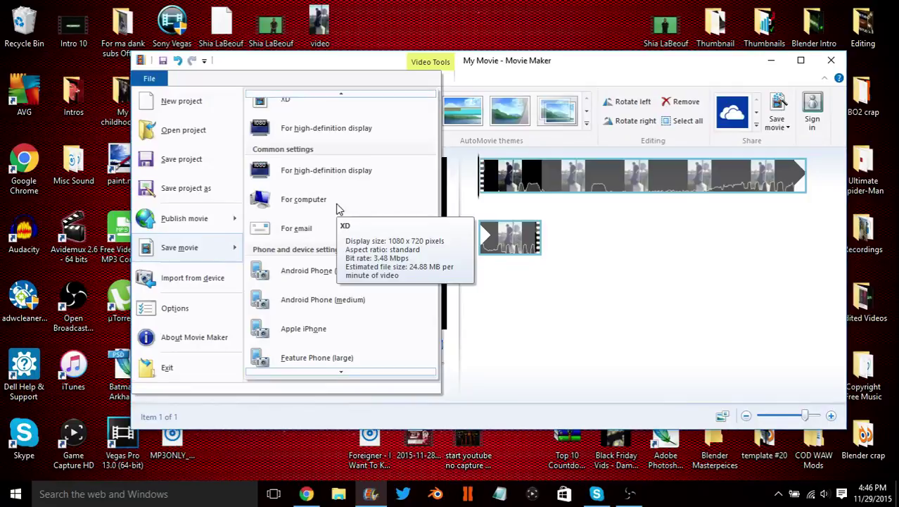
scroll(334, 215, down, 8)
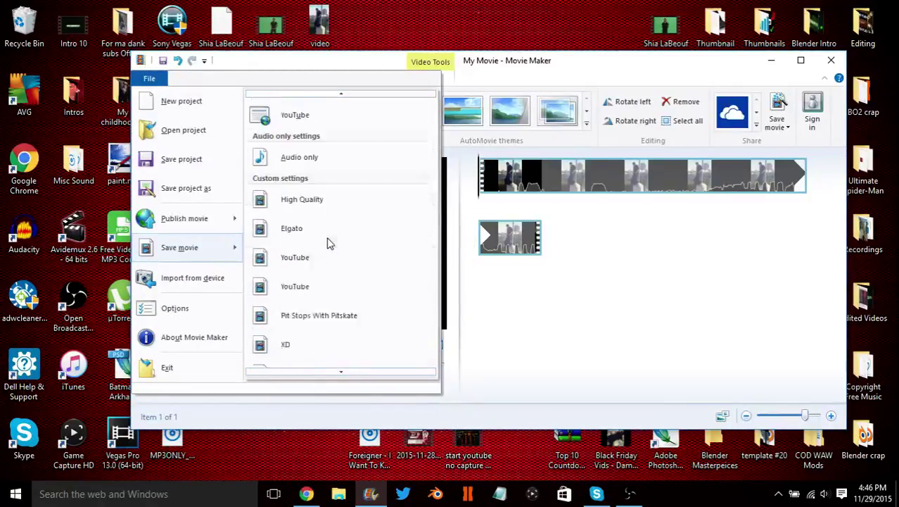
scroll(327, 242, down, 1)
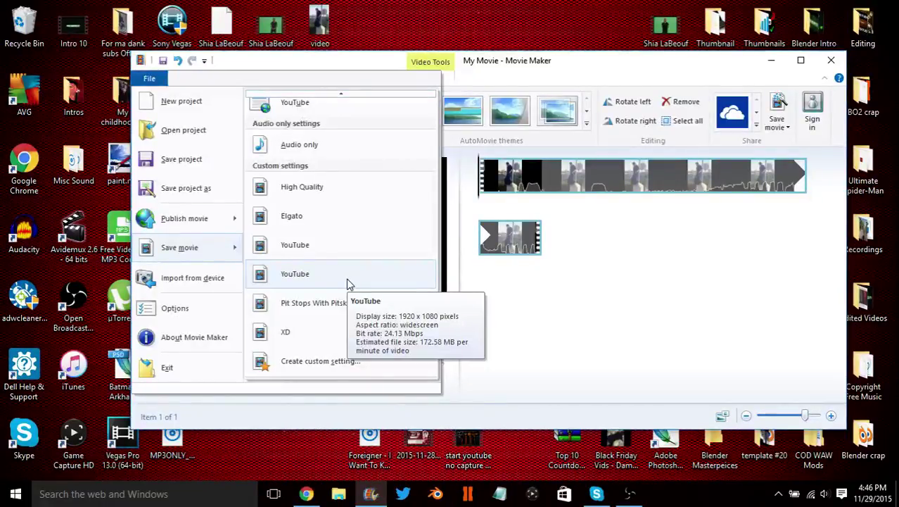
scroll(346, 278, up, 7)
scroll(303, 151, up, 6)
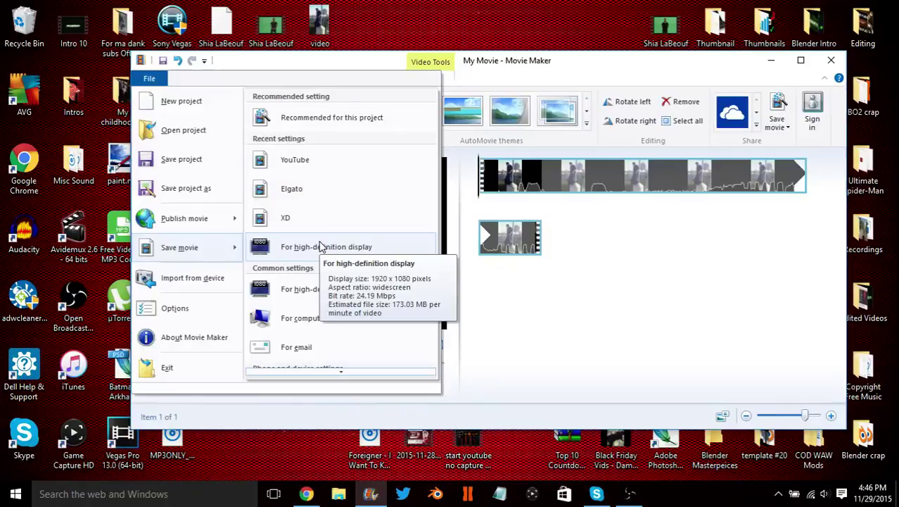
click(595, 281)
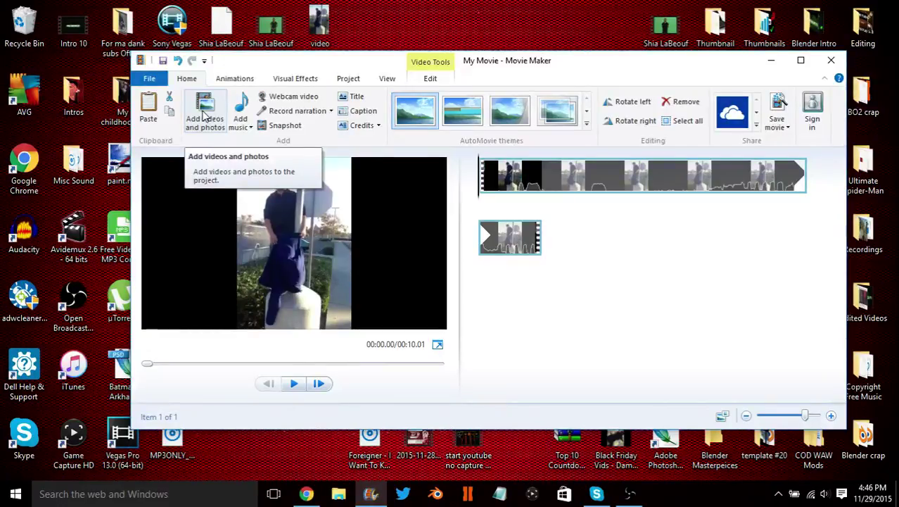
click(149, 78)
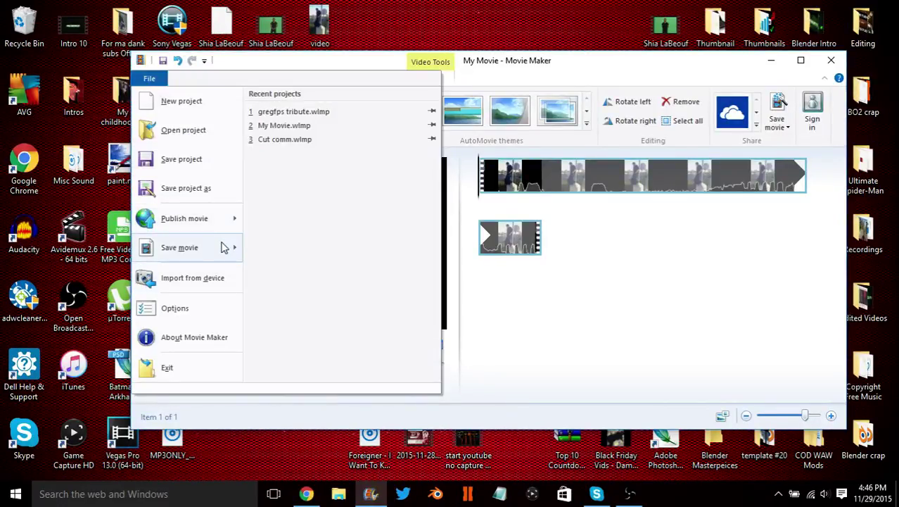
mouse_move(233, 245)
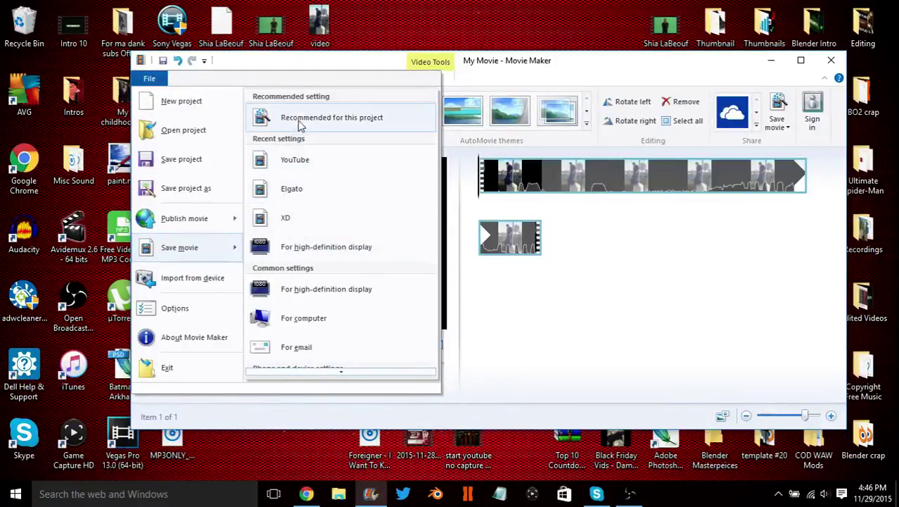
Dismiss the presets list, exit Movie Maker and answer the save-changes prompt.
click(572, 279)
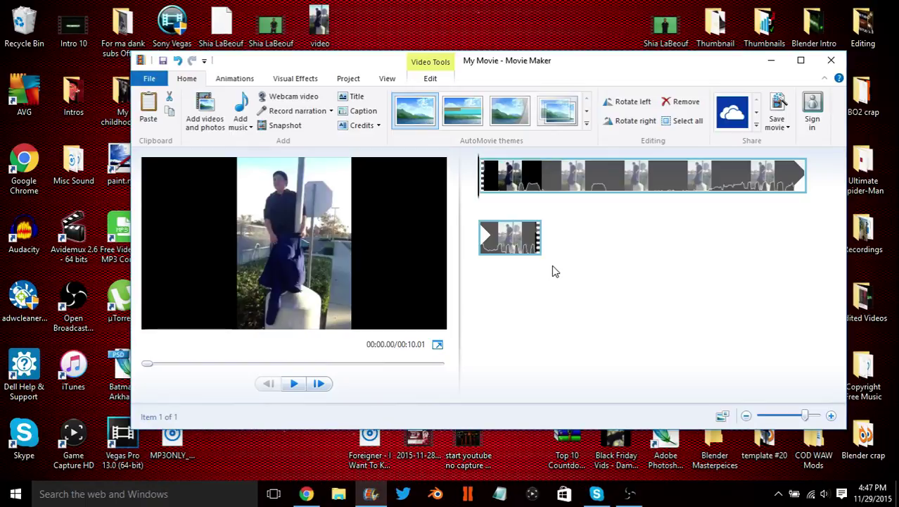
click(831, 60)
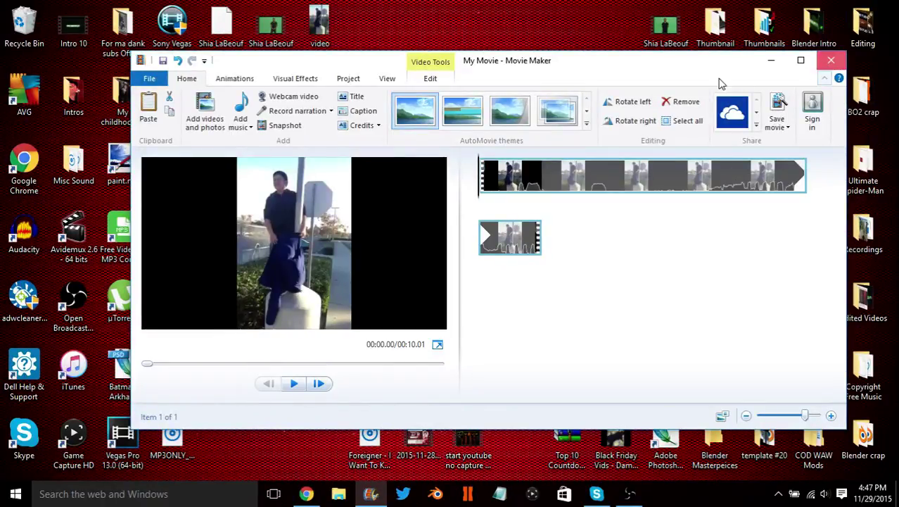
click(526, 249)
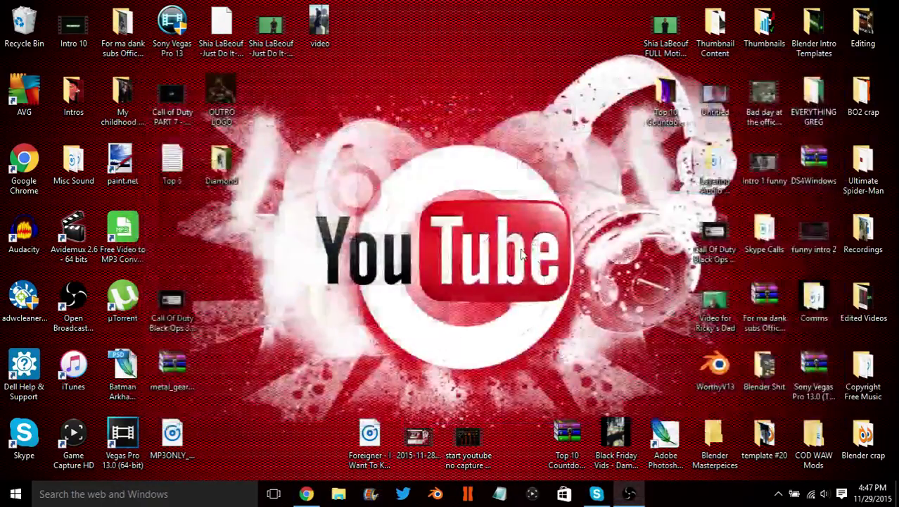